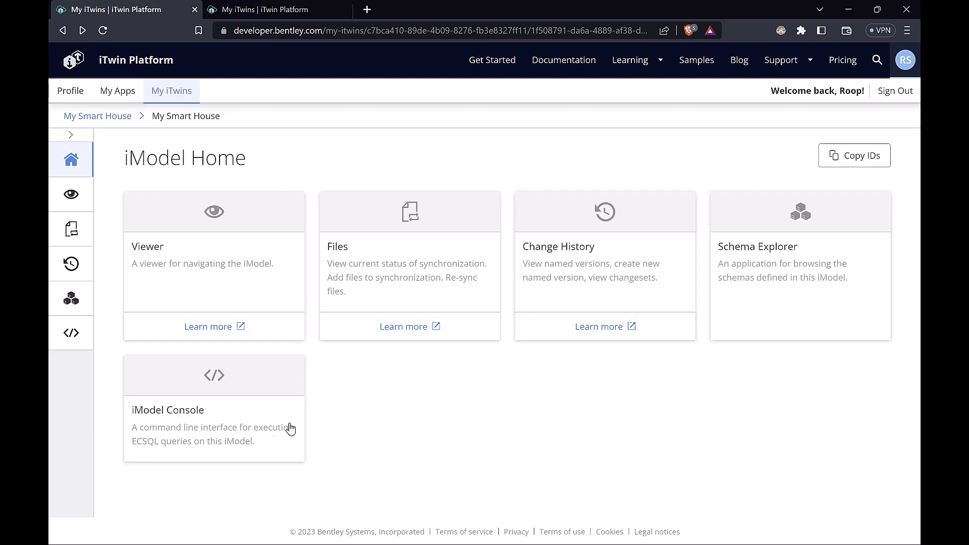
Open the iModel Console for the My Smart House iModel from its home page.
{"action": "left_click", "coordinate": [216, 423]}
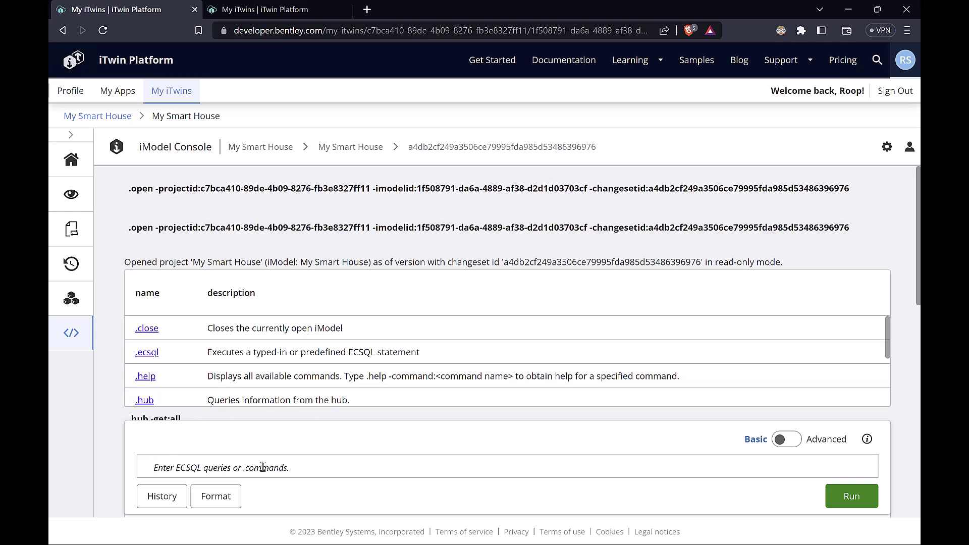
Run SELECT * FROM DgnCustomItemTypes_HouseSchema.SmartDevice, pasting the class name copied from the schema view.
{"action": "type", "text": "SEL"}
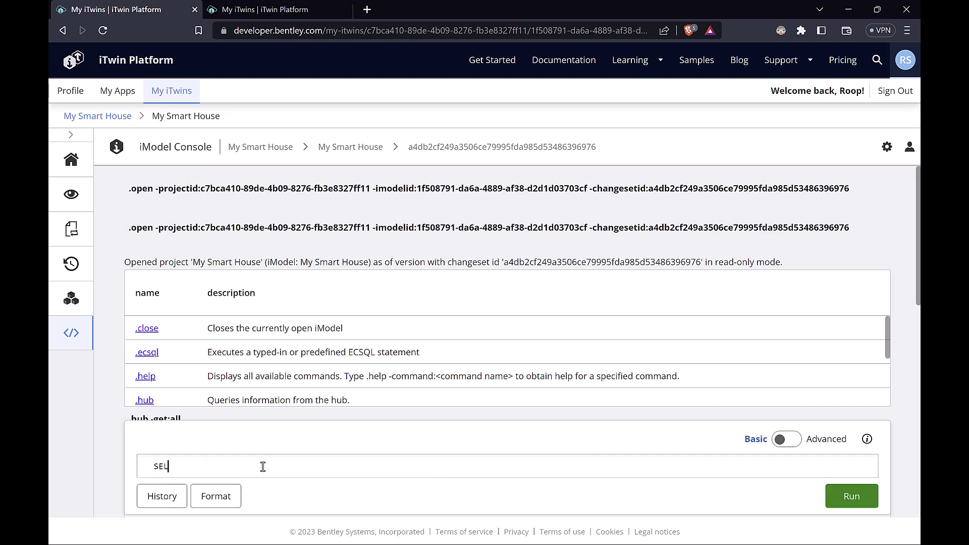
{"action": "type", "text": "ECT * FROM"}
{"action": "left_click", "coordinate": [286, 11]}
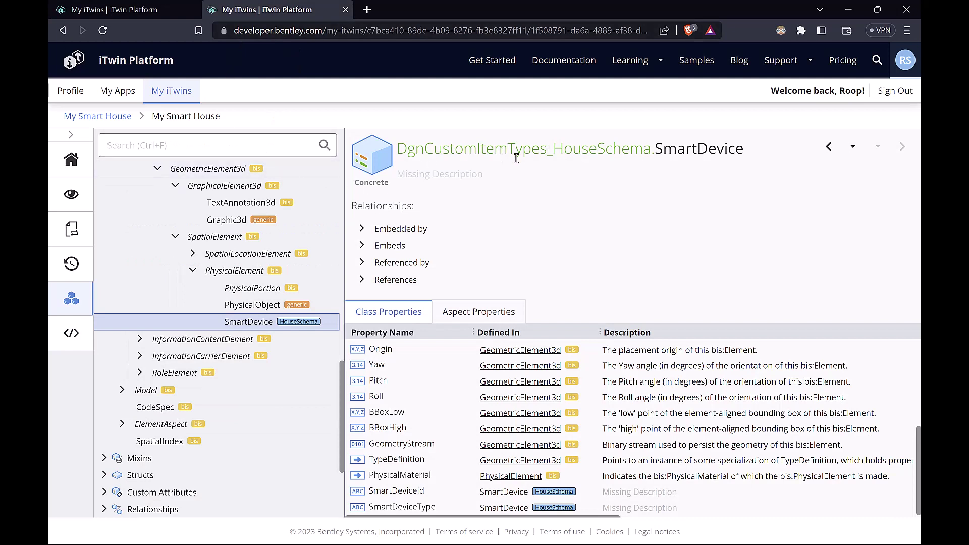
{"action": "left_click_drag", "start_coordinate": [400, 149], "coordinate": [742, 145]}
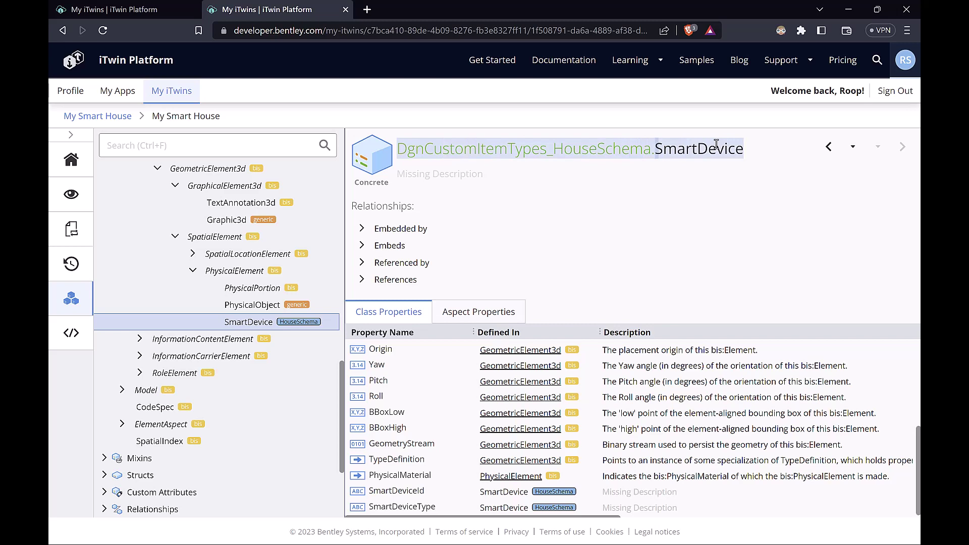
{"action": "key", "text": "ctrl+c"}
{"action": "left_click", "coordinate": [123, 10]}
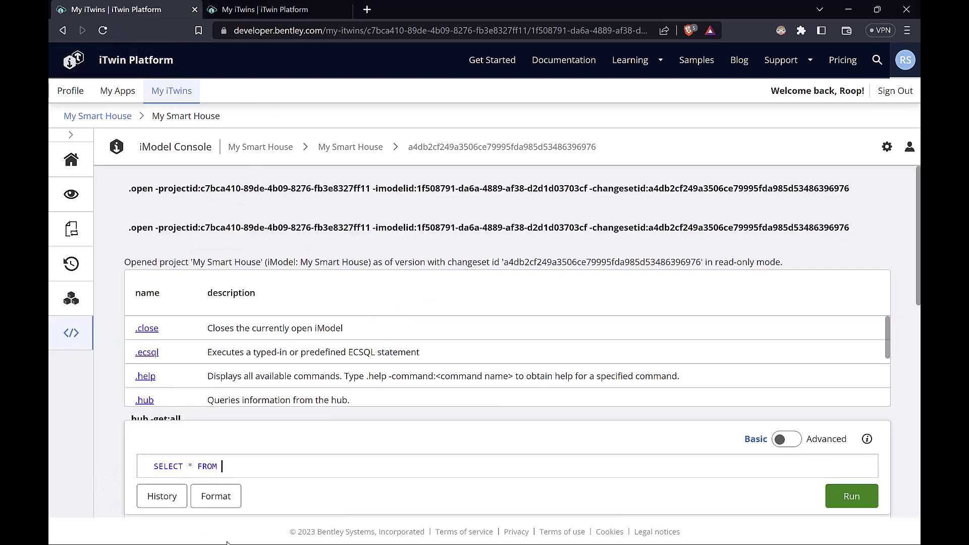
{"action": "key", "text": "ctrl+v"}
{"action": "left_click", "coordinate": [223, 488]}
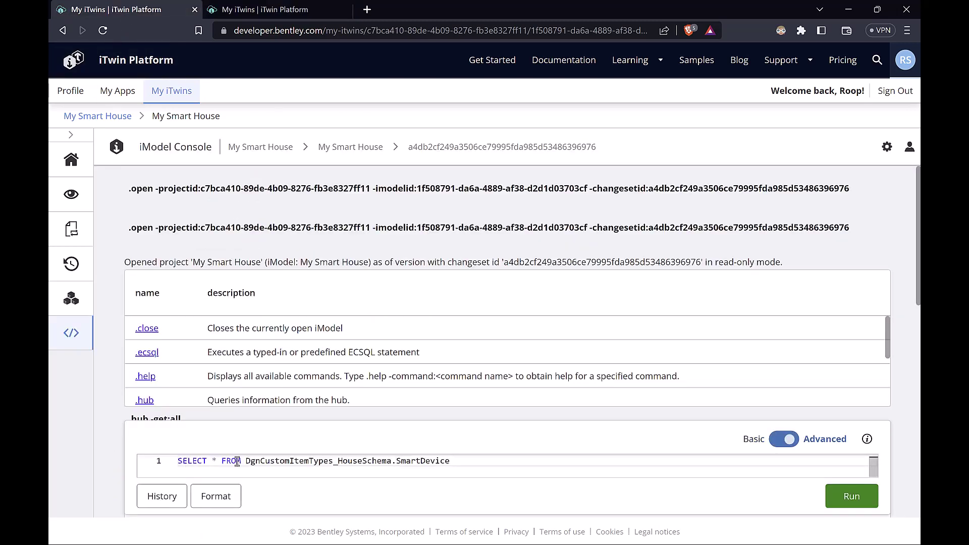
{"action": "key", "text": "Return"}
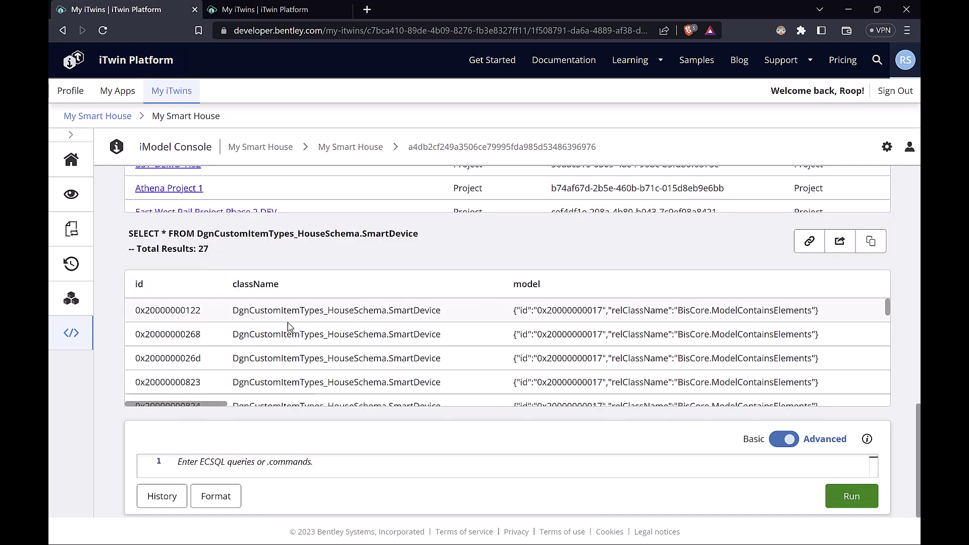
Scroll the 27 SmartDevice rows and pan right to the smartDeviceId and smartDeviceType columns.
{"action": "scroll", "coordinate": [218, 334], "scroll_direction": "down", "scroll_amount": 1}
{"action": "scroll", "coordinate": [174, 353], "scroll_direction": "down", "scroll_amount": 2}
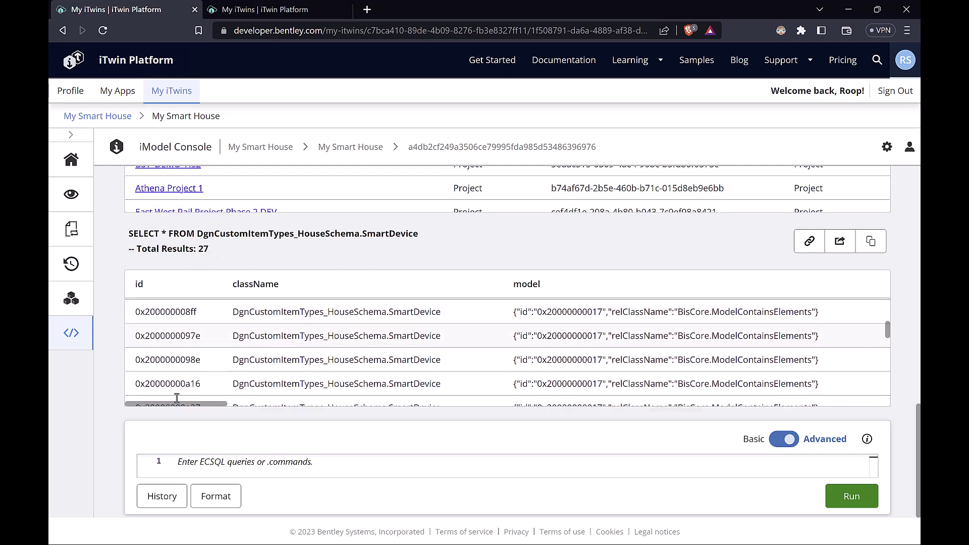
{"action": "left_click_drag", "start_coordinate": [183, 410], "coordinate": [510, 409]}
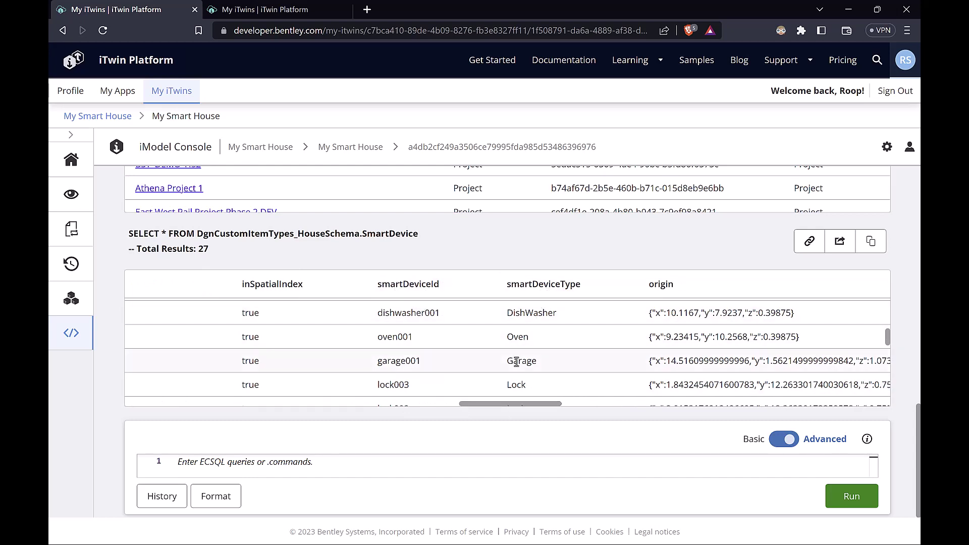
{"action": "scroll", "coordinate": [455, 353], "scroll_direction": "down", "scroll_amount": 3}
{"action": "scroll", "coordinate": [416, 348], "scroll_direction": "up", "scroll_amount": 2}
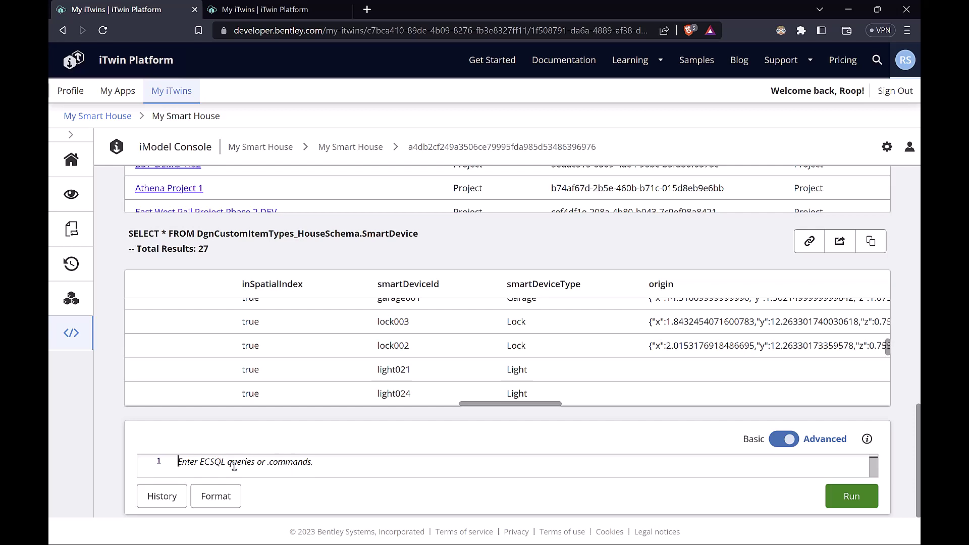
Recall the previous SmartDevice query from History and replace * with ECInstanceId.
{"action": "left_click", "coordinate": [181, 494]}
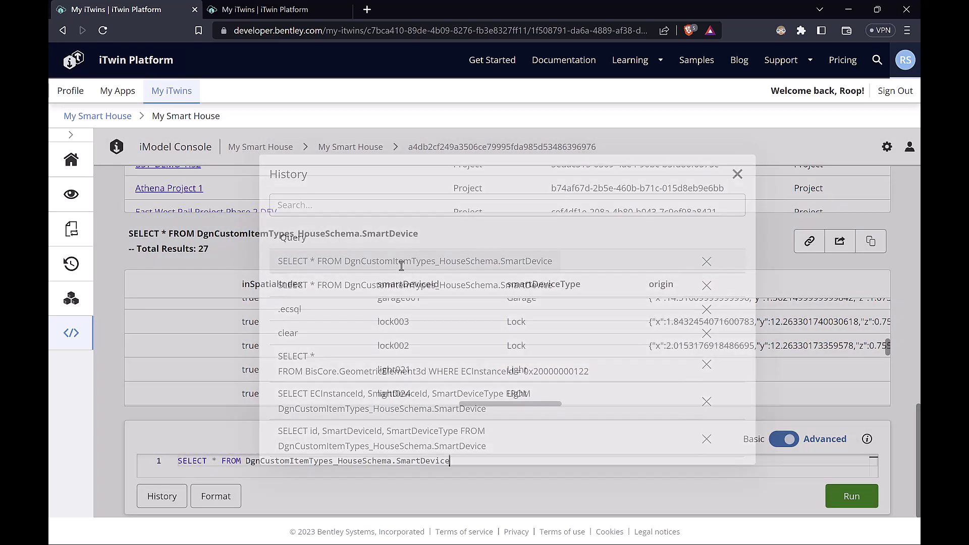
{"action": "left_click", "coordinate": [403, 267]}
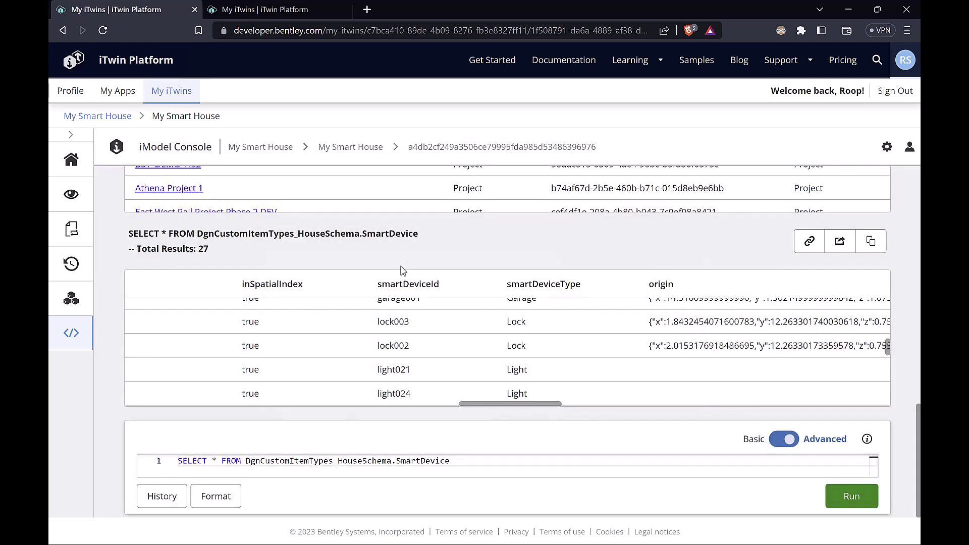
{"action": "left_click", "coordinate": [212, 462]}
{"action": "key", "text": "BackSpace"}
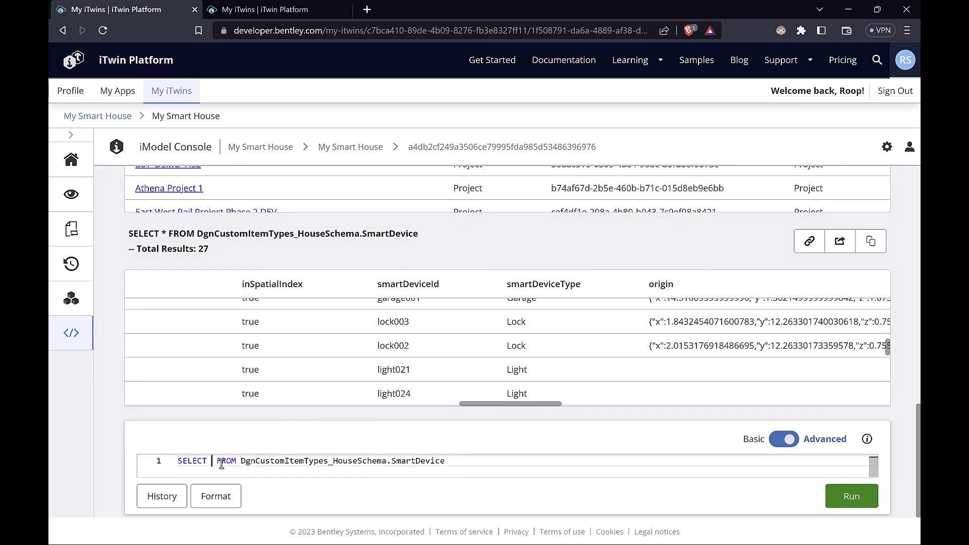
{"action": "type", "text": "EC"}
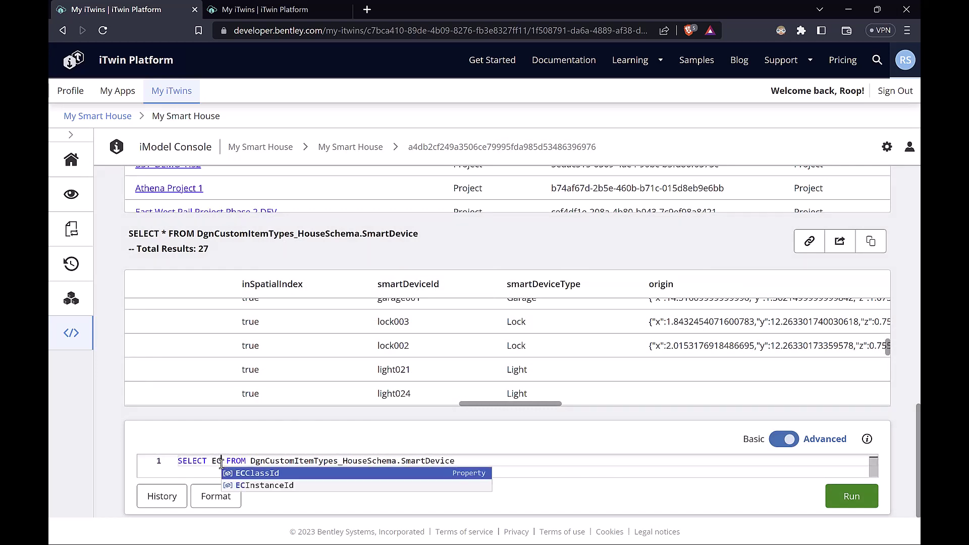
{"action": "key", "text": "Down"}
{"action": "key", "text": "Return"}
Add SmartDeviceId and SmartDeviceType to the selected columns and run the query.
{"action": "type", "text": ", Sma"}
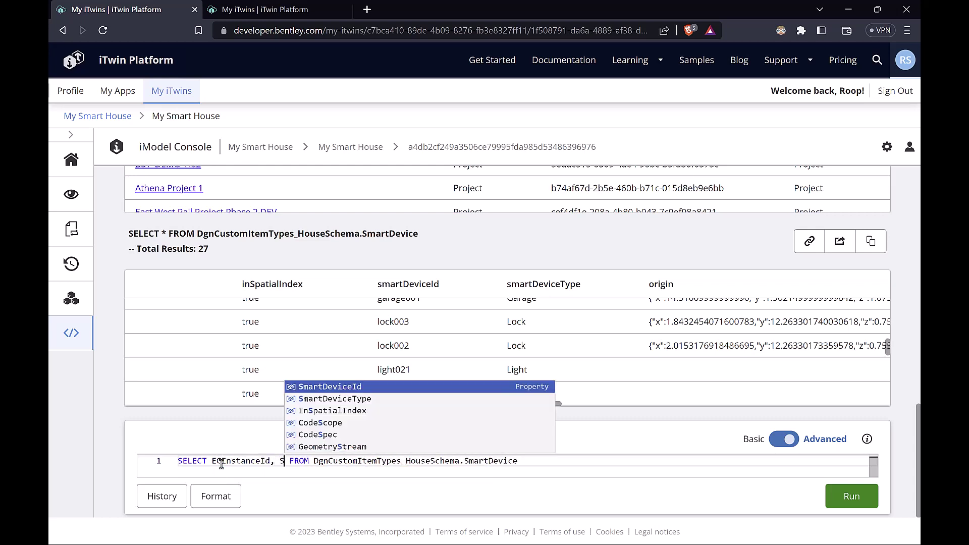
{"action": "key", "text": "Return"}
{"action": "type", "text": ", "}
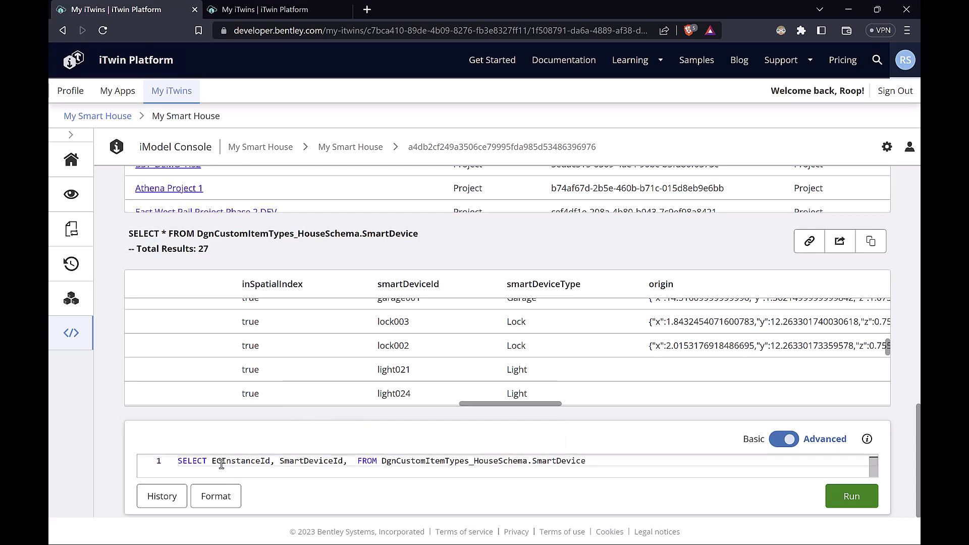
{"action": "type", "text": "Smar"}
{"action": "key", "text": "Down"}
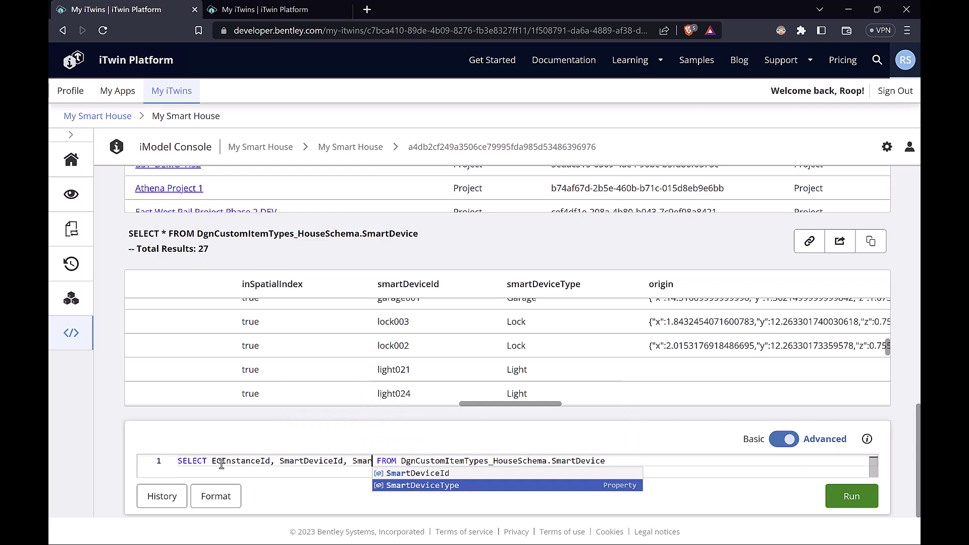
{"action": "left_click", "coordinate": [407, 486]}
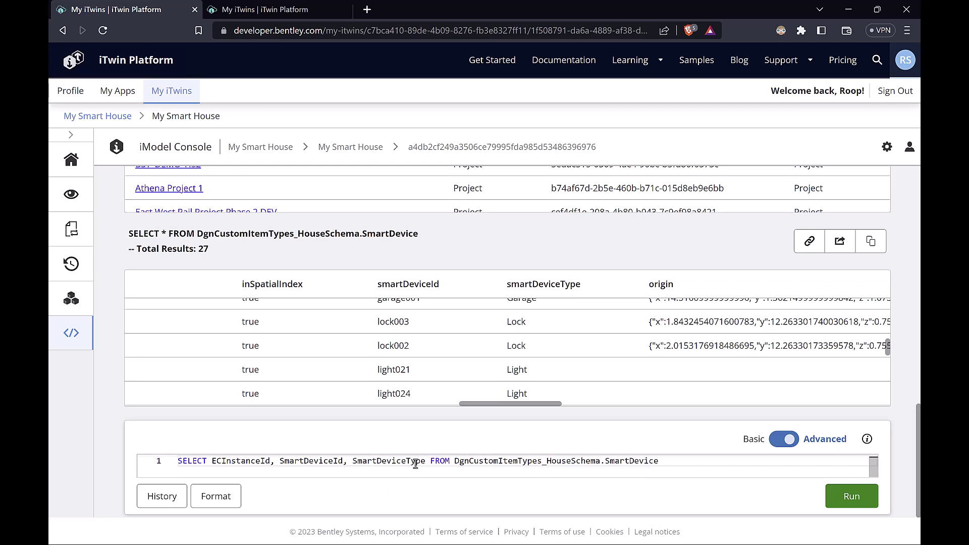
{"action": "key", "text": "Return"}
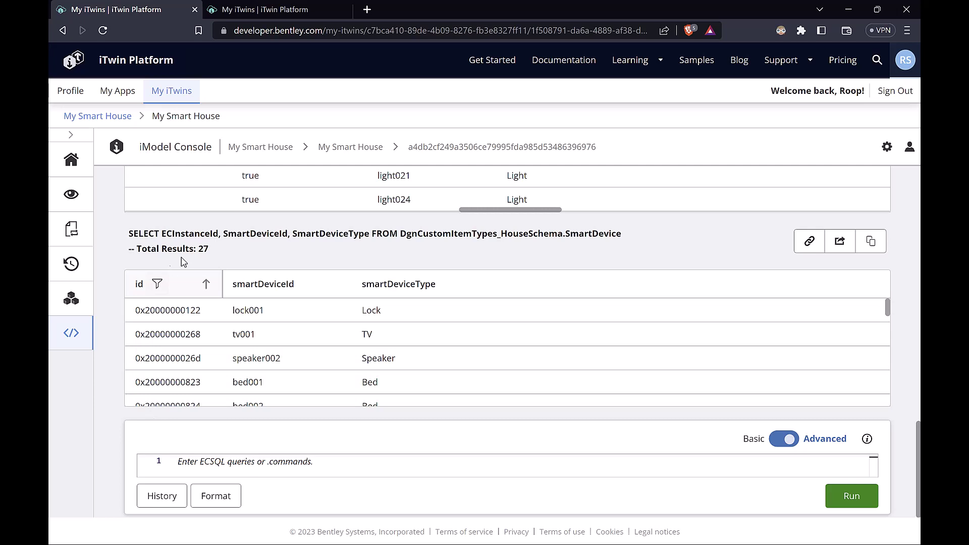
Scroll through the 27-row id, smartDeviceId and smartDeviceType results, e.g. speaker002 Speaker, bed001 Bed.
{"action": "scroll", "coordinate": [404, 328], "scroll_direction": "down", "scroll_amount": 3}
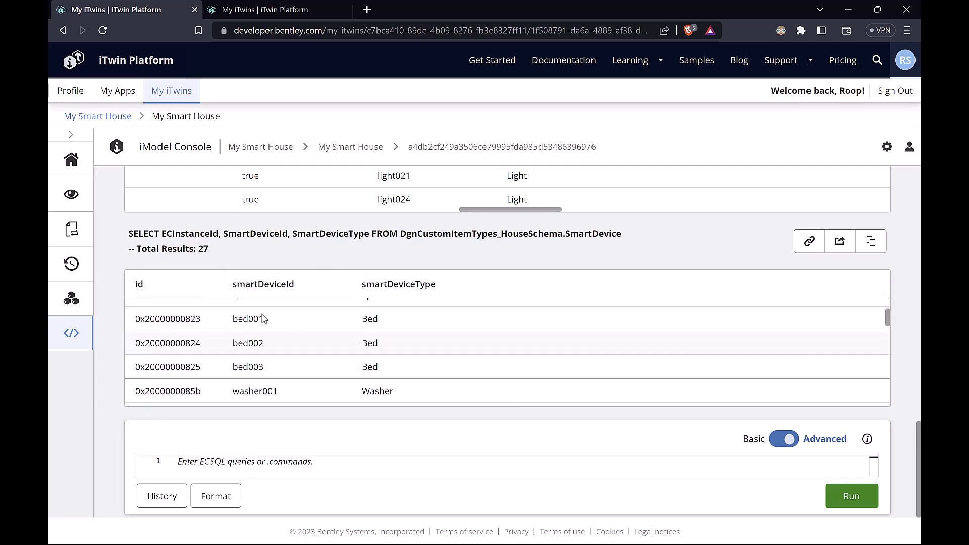
{"action": "scroll", "coordinate": [192, 320], "scroll_direction": "up", "scroll_amount": 3}
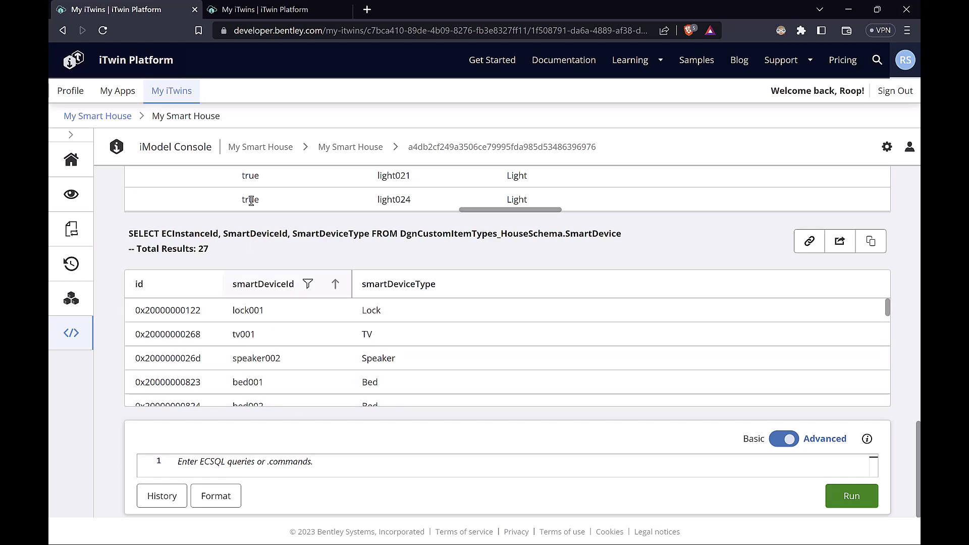
Find the GeometricElement3d class in the schema view and select its name BisCore.GeometricElement3d.
{"action": "left_click", "coordinate": [268, 10]}
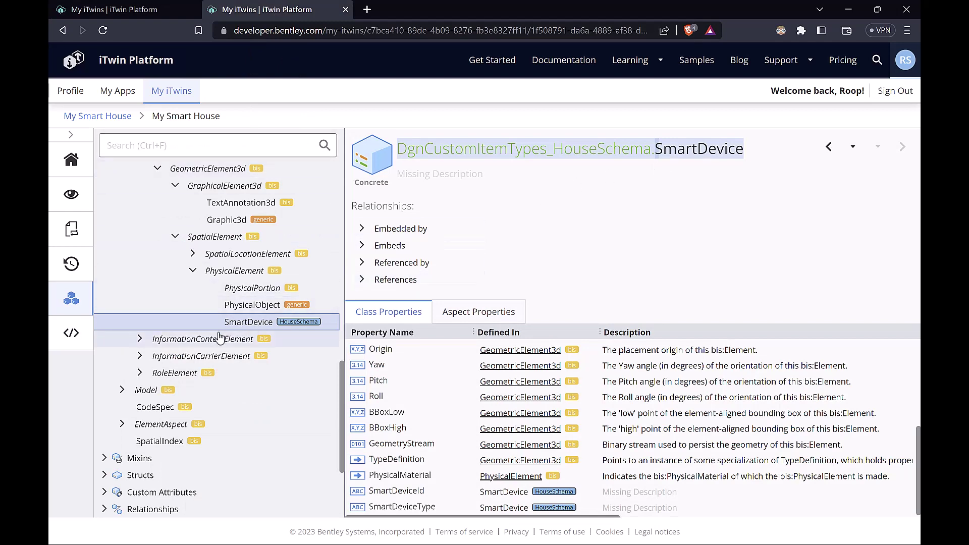
{"action": "scroll", "coordinate": [252, 328], "scroll_direction": "up", "scroll_amount": 1}
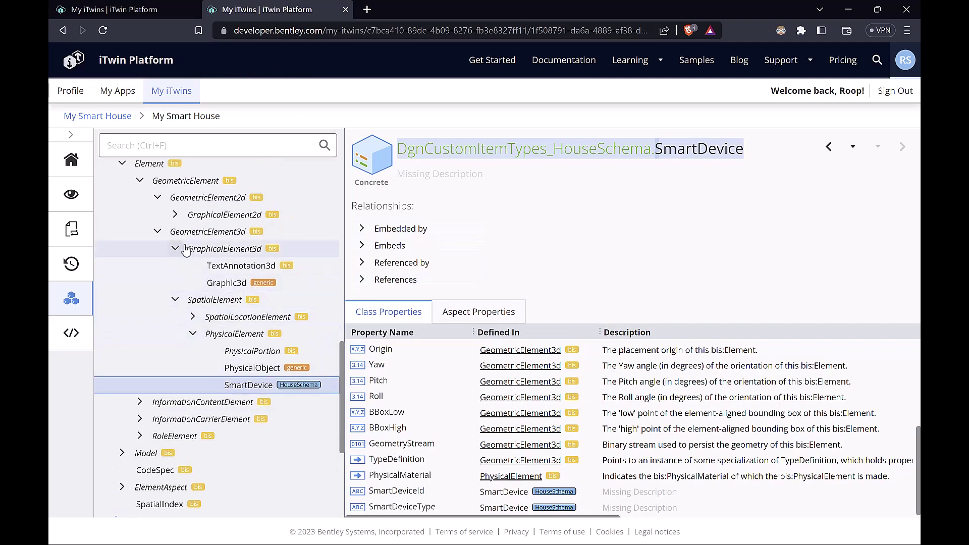
{"action": "left_click", "coordinate": [238, 233]}
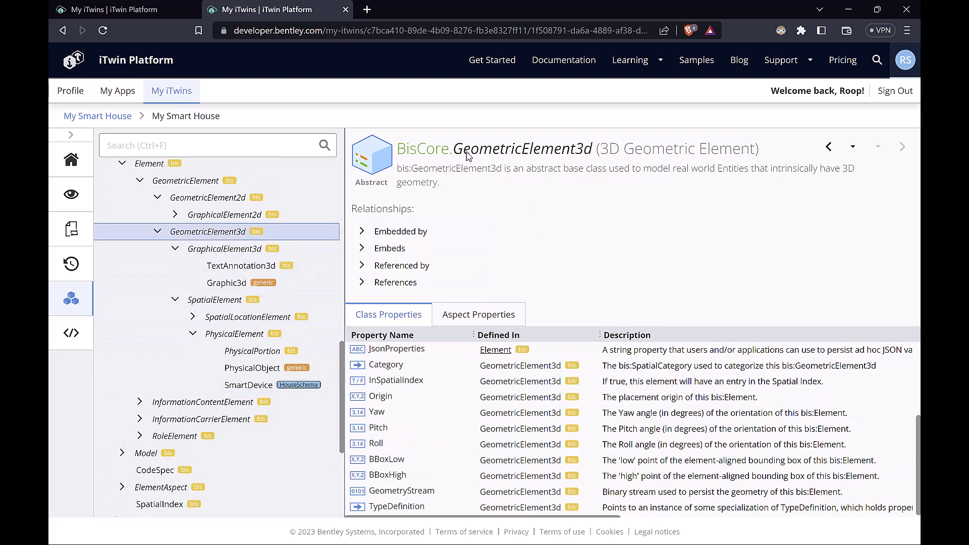
{"action": "left_click_drag", "start_coordinate": [592, 150], "coordinate": [396, 157]}
{"action": "left_click", "coordinate": [163, 13]}
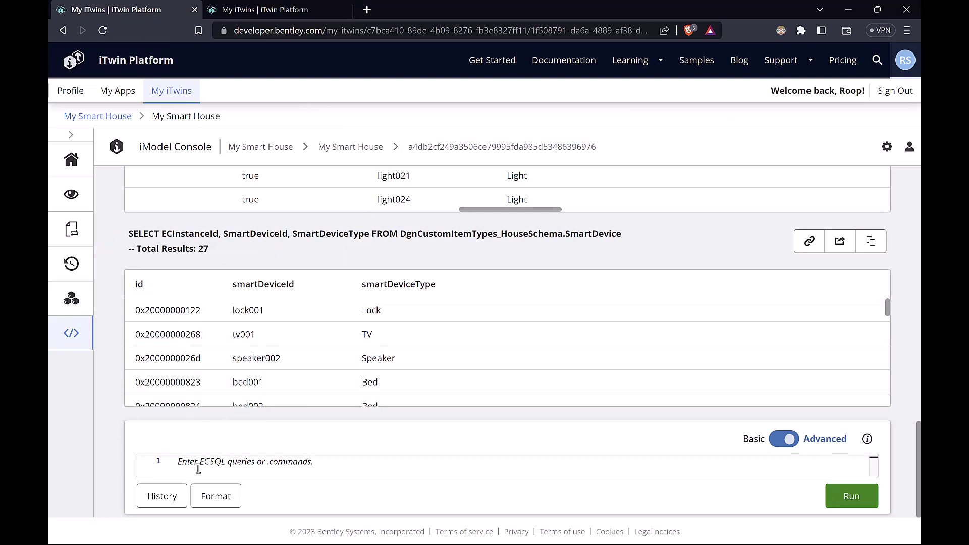
{"action": "left_click", "coordinate": [198, 462]}
{"action": "type", "text": "SELECT"}
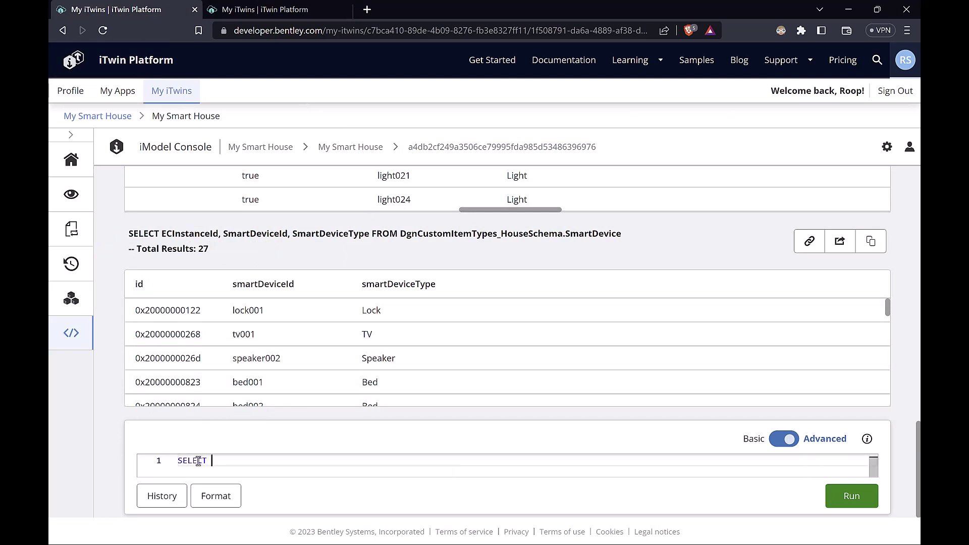
{"action": "type", "text": " * FROM BisCore.GeometricElement3d"}
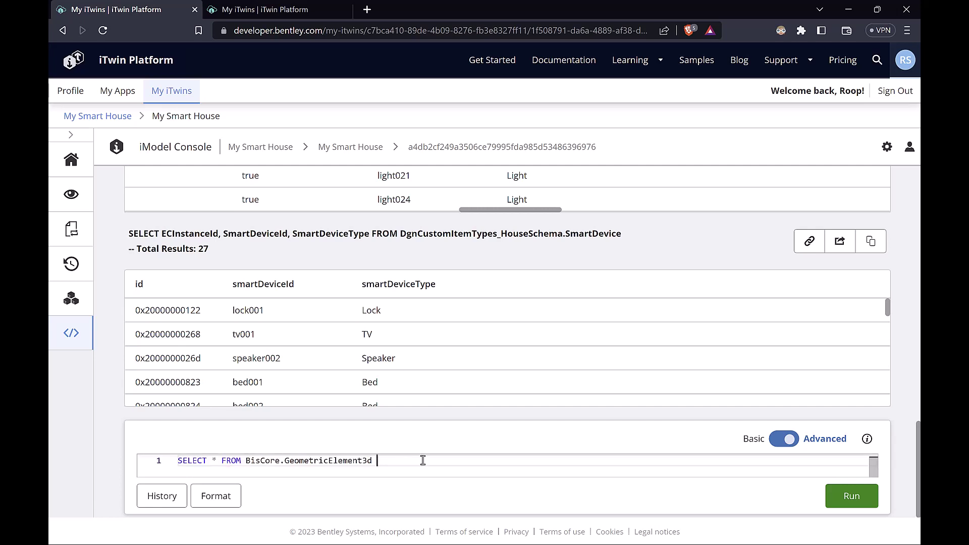
{"action": "type", "text": " WHERE ECInstanceId ="}
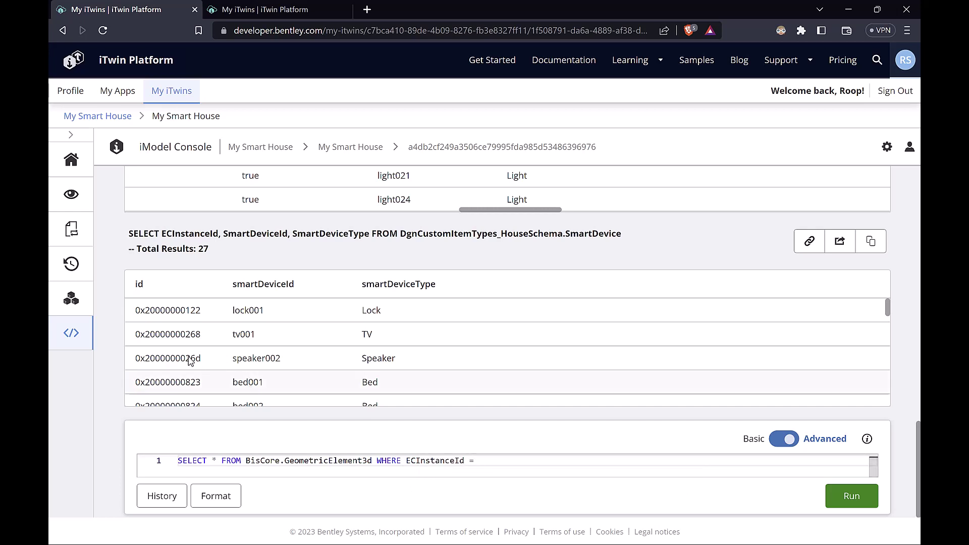
{"action": "double_click", "coordinate": [159, 384]}
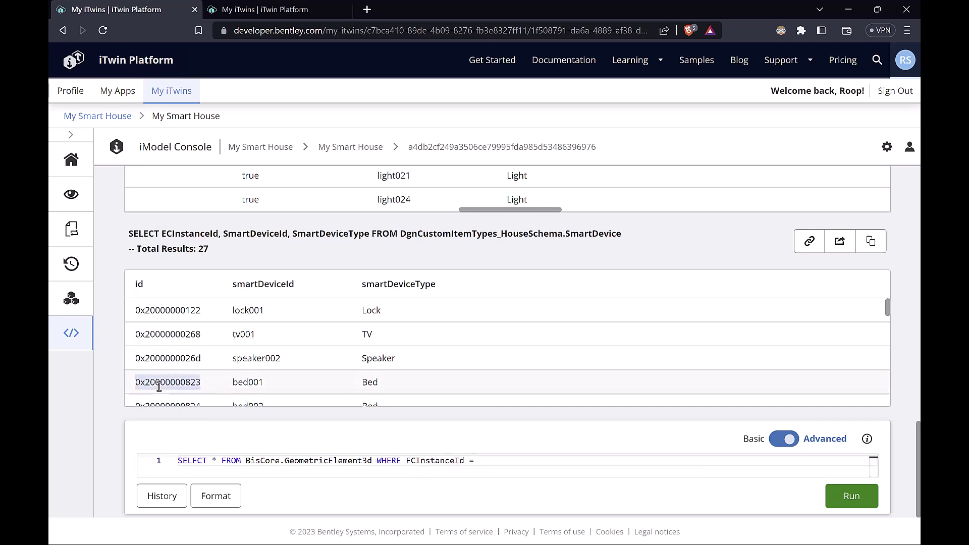
{"action": "key", "text": "ctrl+c"}
{"action": "left_click", "coordinate": [513, 461]}
{"action": "key", "text": "ctrl+v"}
{"action": "key", "text": "Return"}
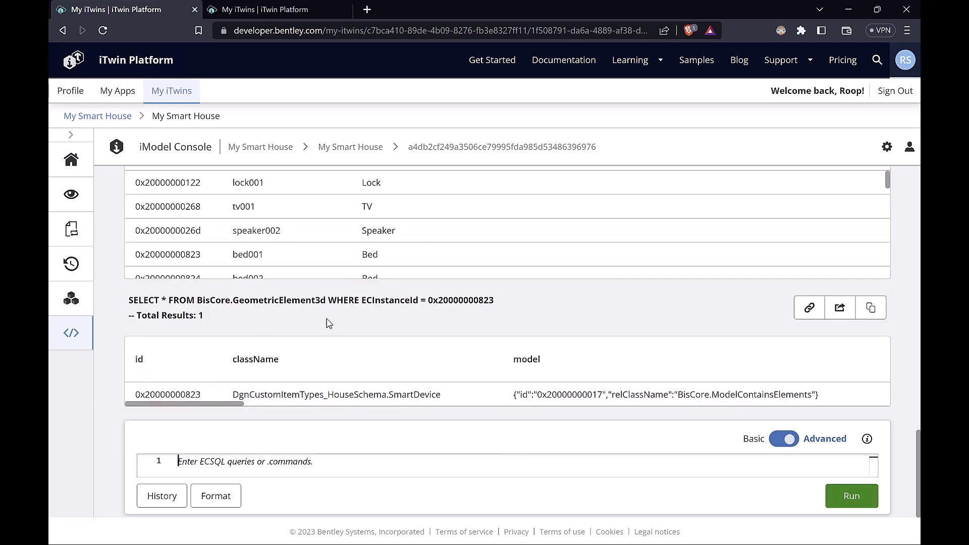
{"action": "scroll", "coordinate": [157, 359], "scroll_direction": "right", "scroll_amount": 1}
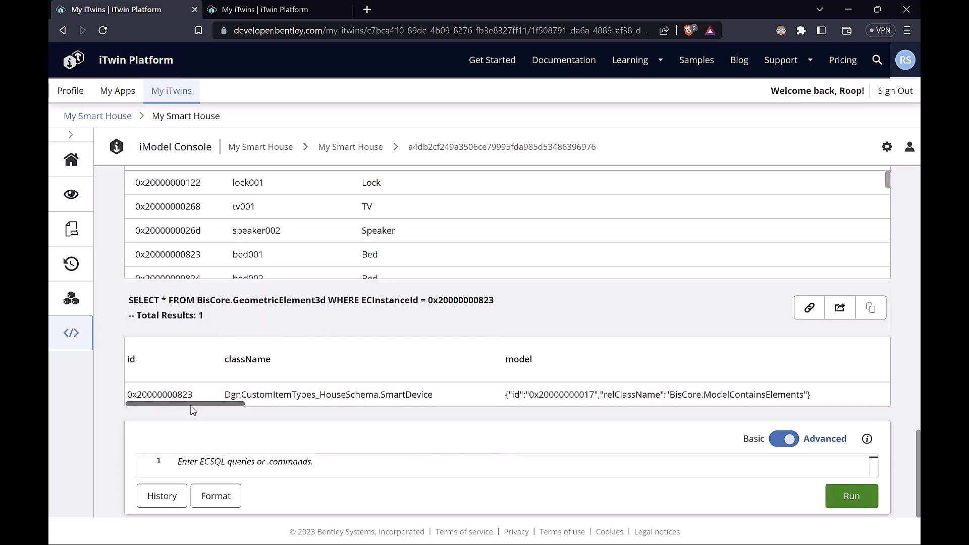
{"action": "double_click", "coordinate": [456, 300]}
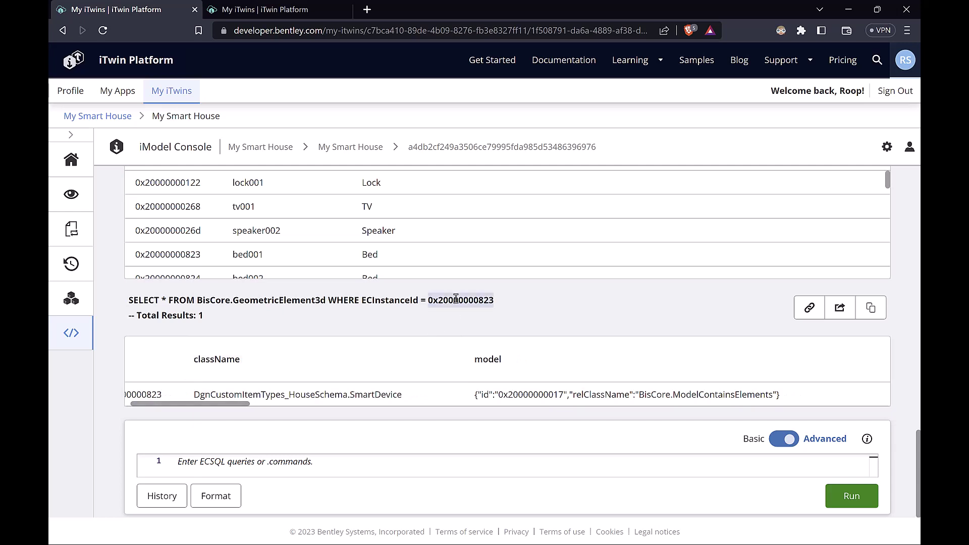
{"action": "left_click_drag", "start_coordinate": [329, 307], "coordinate": [211, 303]}
{"action": "left_click", "coordinate": [283, 309]}
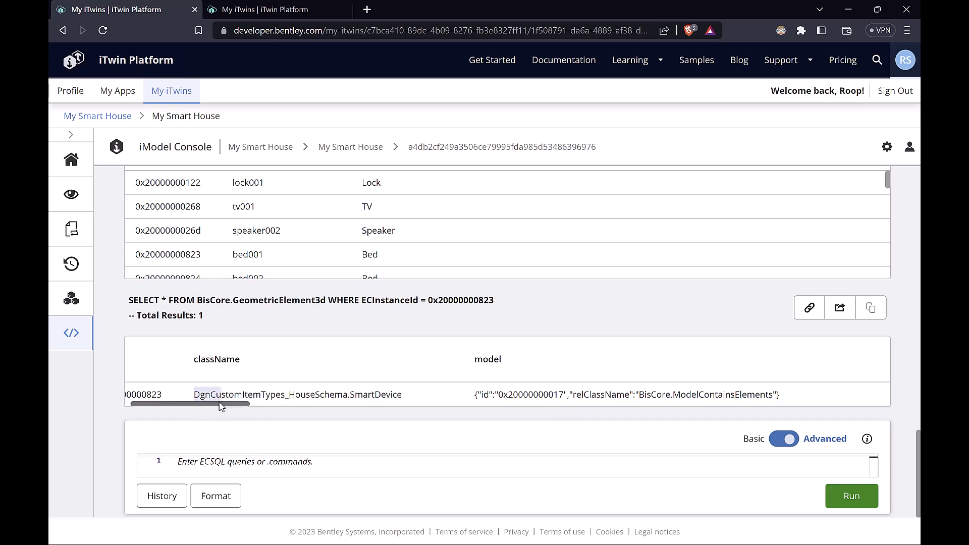
{"action": "left_click_drag", "start_coordinate": [229, 404], "coordinate": [634, 399]}
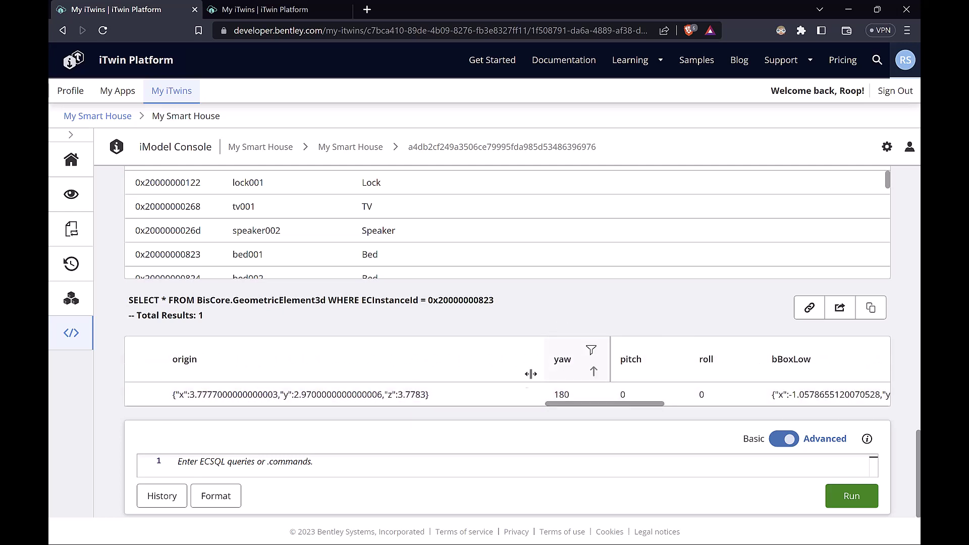
{"action": "left_click_drag", "start_coordinate": [569, 405], "coordinate": [556, 410]}
{"action": "scroll", "coordinate": [556, 410], "scroll_direction": "left", "scroll_amount": 10}
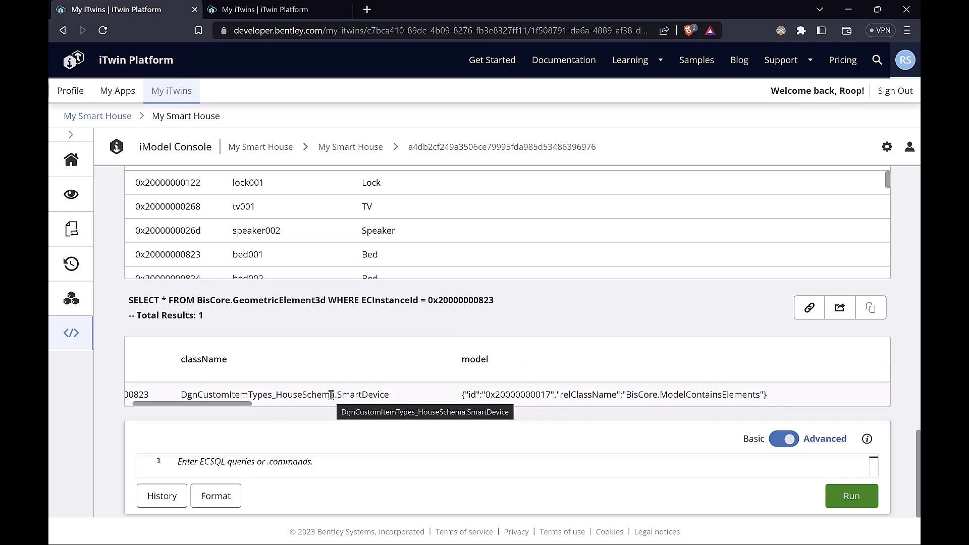
{"action": "left_click_drag", "start_coordinate": [388, 398], "coordinate": [180, 398]}
{"action": "left_click", "coordinate": [180, 398]}
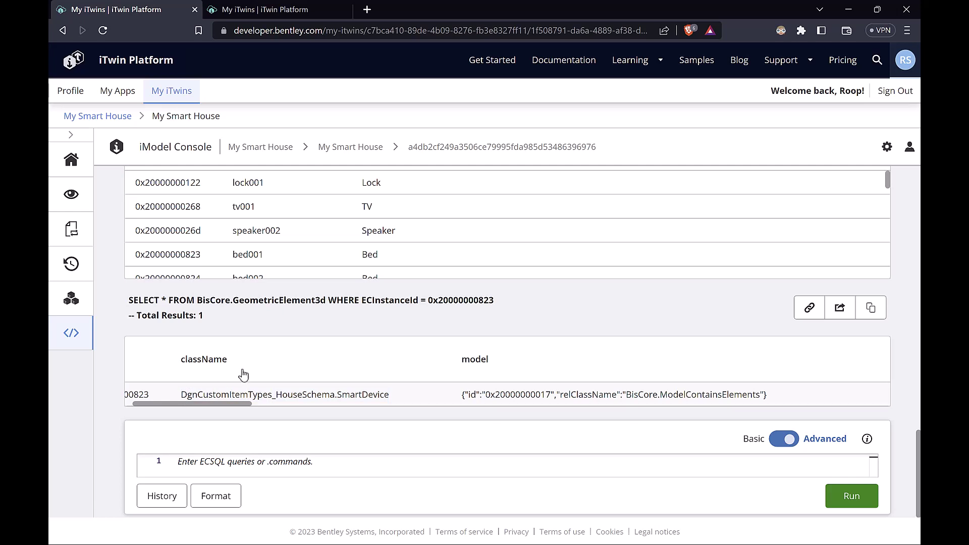
{"action": "left_click_drag", "start_coordinate": [327, 301], "coordinate": [179, 309]}
{"action": "left_click", "coordinate": [191, 310]}
Run .ecsql to list the predefined ECSQL queries.
{"action": "left_click", "coordinate": [254, 464]}
{"action": "type", "text": ".ecsql"}
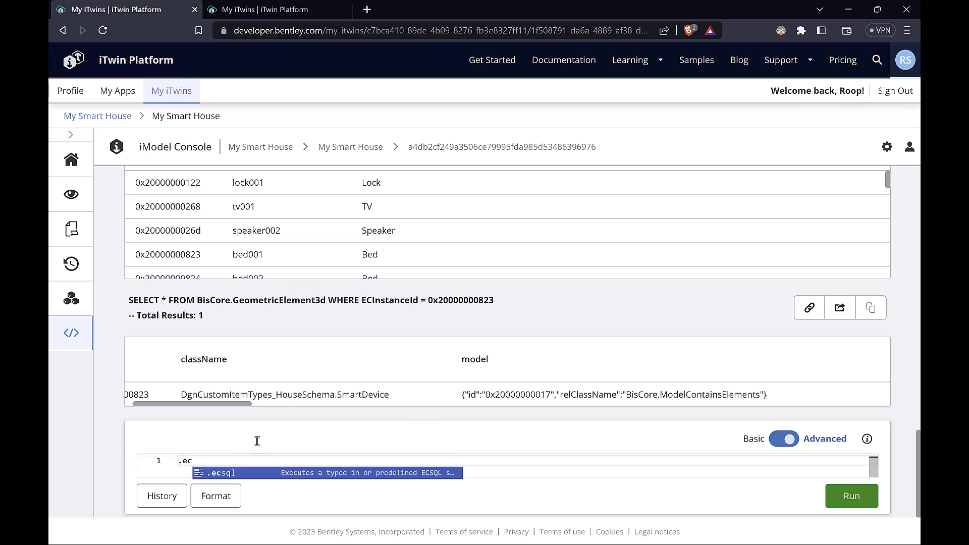
{"action": "key", "text": "Return"}
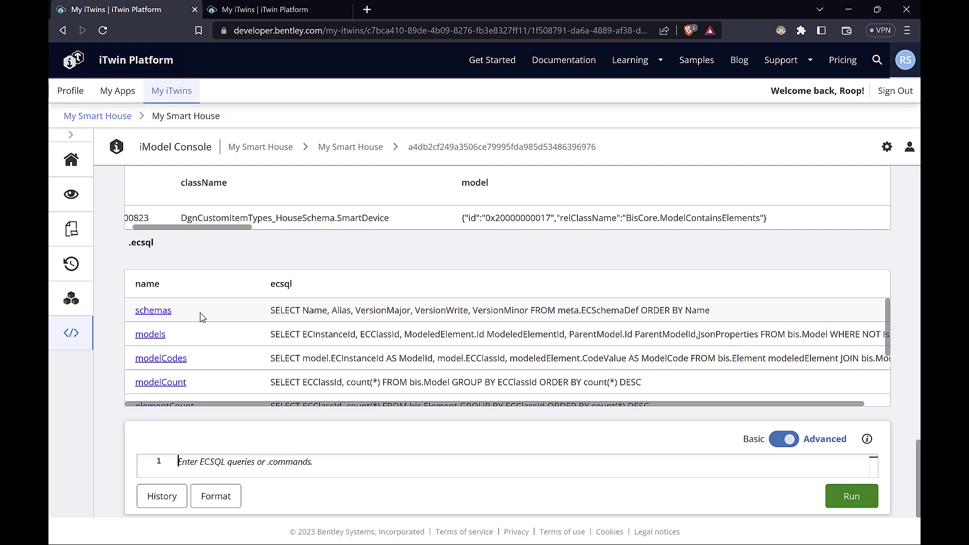
Run the predefined schemas query and scroll its 16 ECSchemaDef rows.
{"action": "left_click", "coordinate": [154, 311]}
{"action": "scroll", "coordinate": [230, 324], "scroll_direction": "down", "scroll_amount": 5}
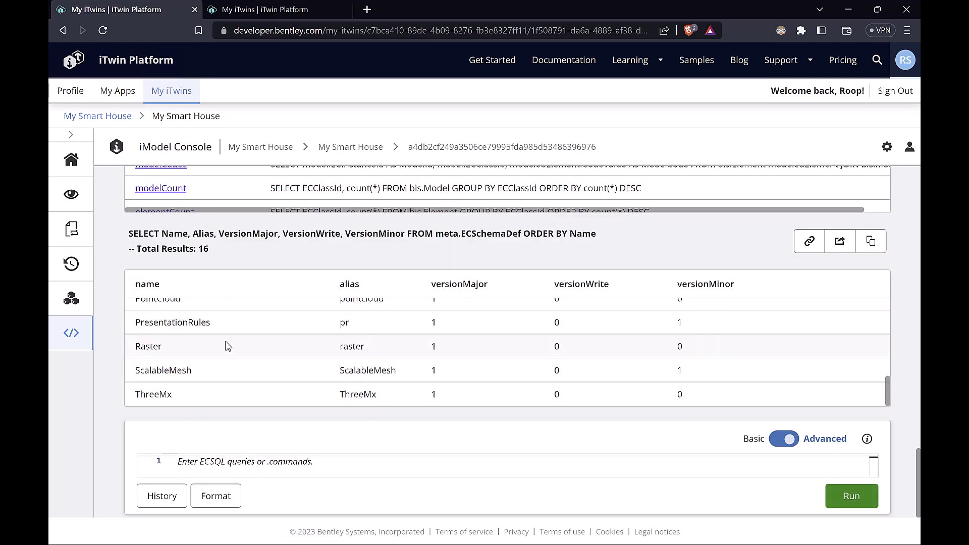
{"action": "scroll", "coordinate": [226, 338], "scroll_direction": "up", "scroll_amount": 8}
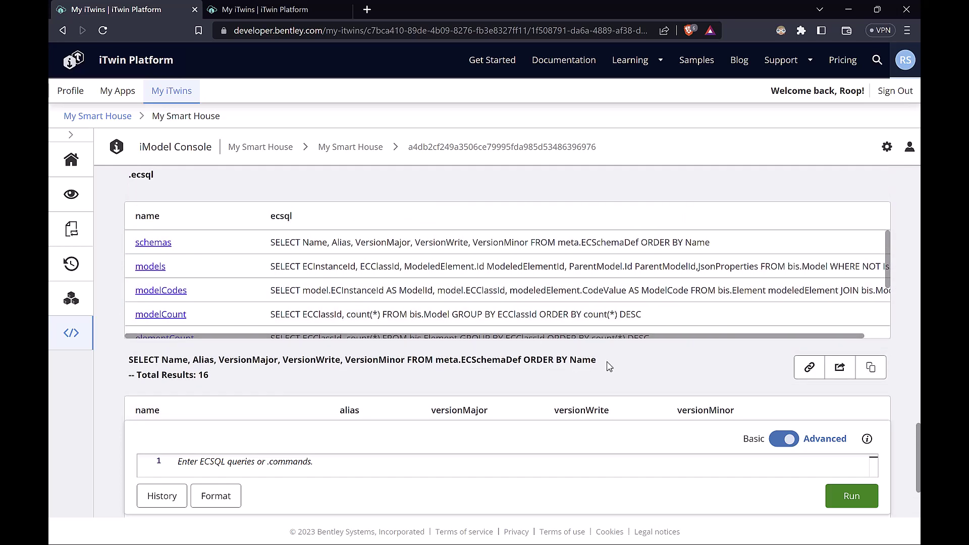
Copy a shareable link to the schemas query, then save its results as a CSV file.
{"action": "left_click", "coordinate": [810, 368]}
{"action": "left_click", "coordinate": [595, 191]}
{"action": "left_click", "coordinate": [842, 368]}
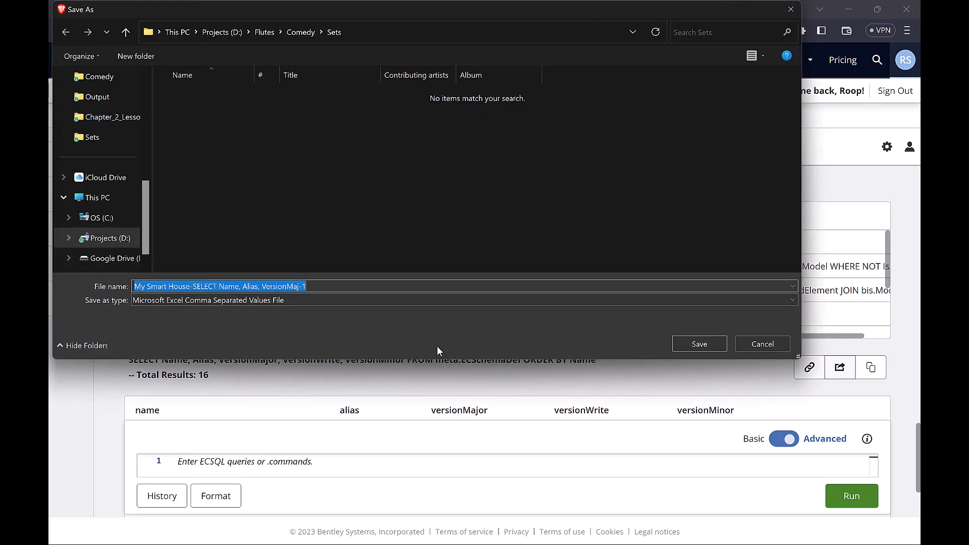
{"action": "left_click", "coordinate": [700, 343]}
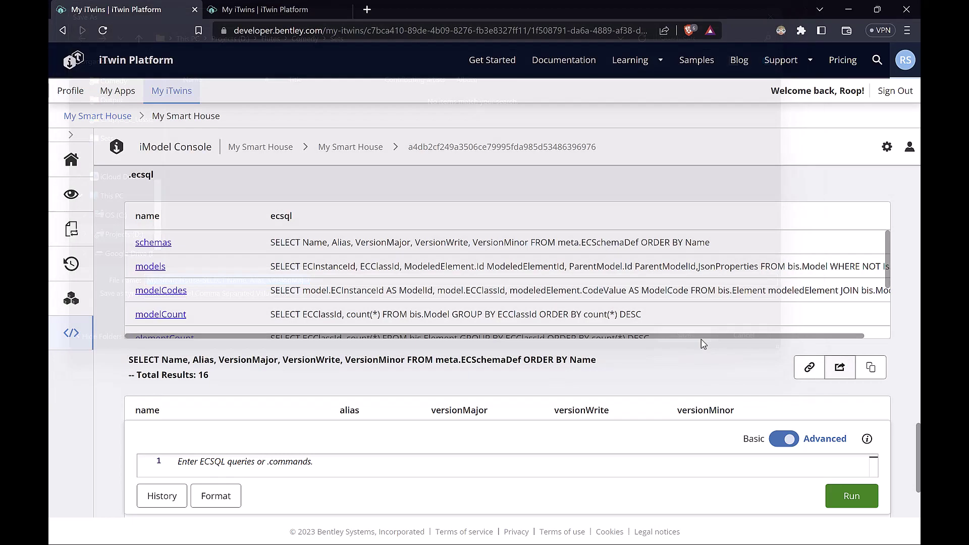